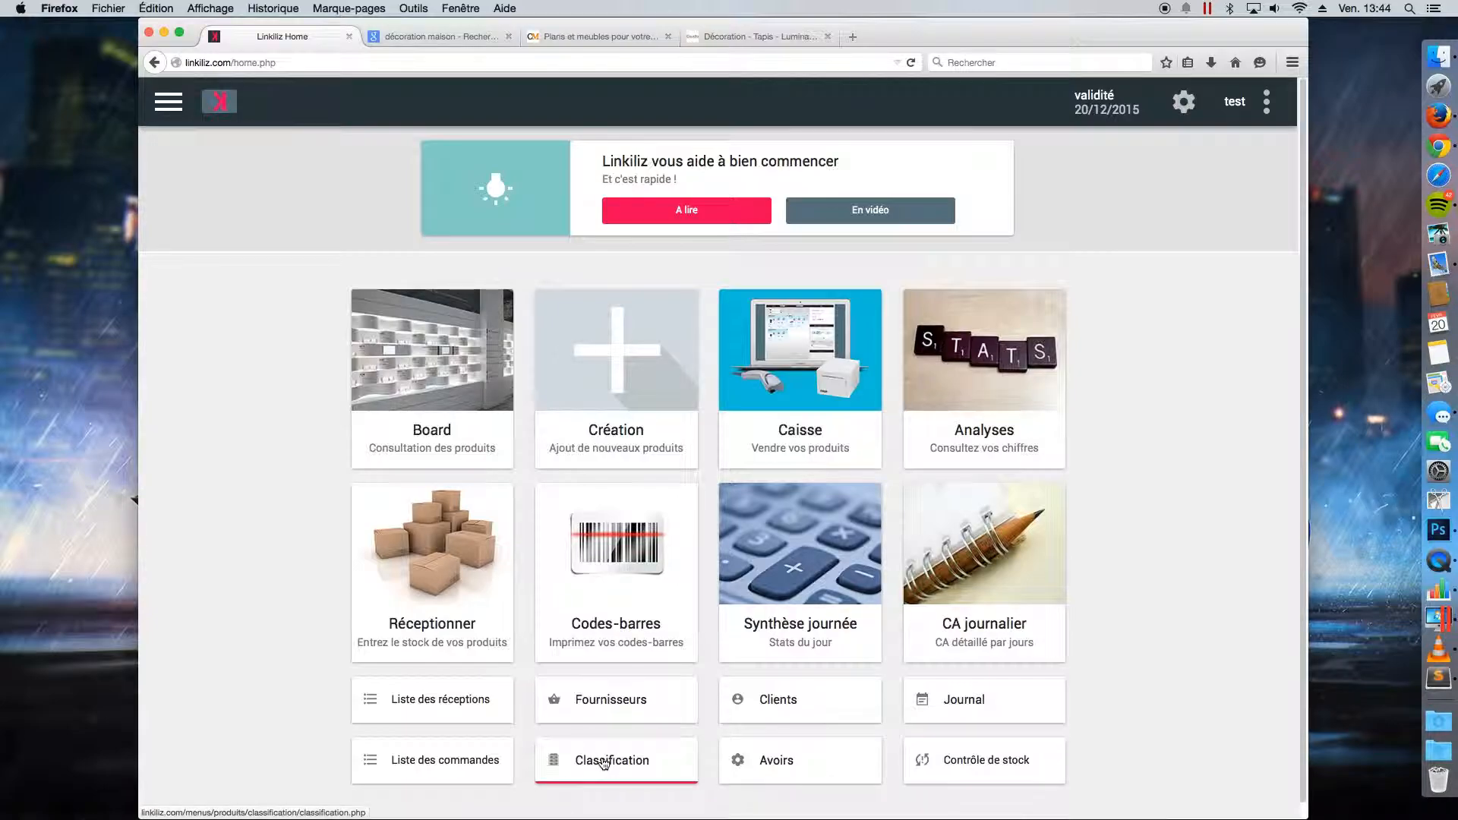
# - Open the product classification page and add a department (rayon) named "Salon salle à manger"
pyautogui.click(597, 759)
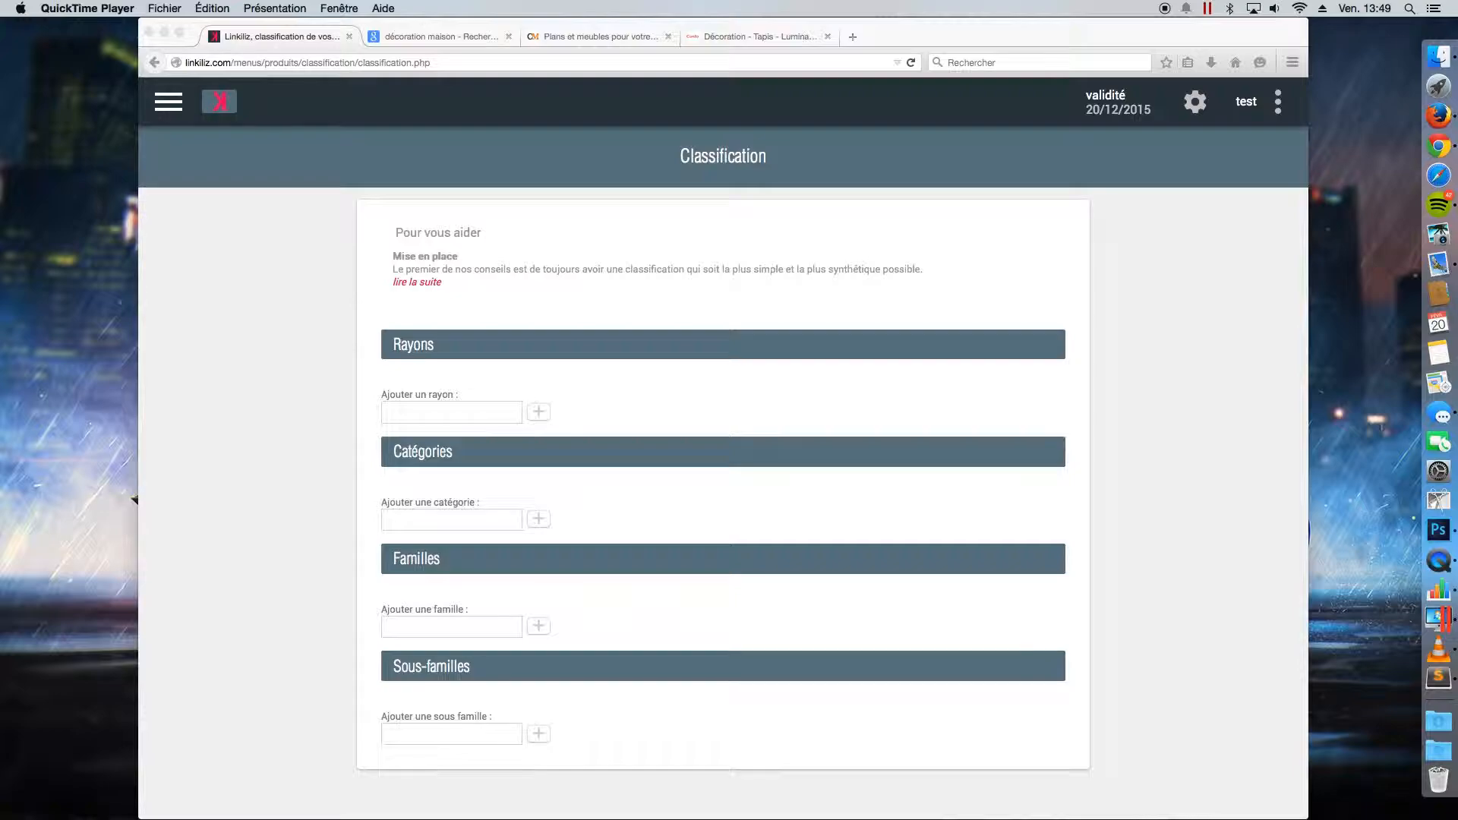
pyautogui.click(419, 412)
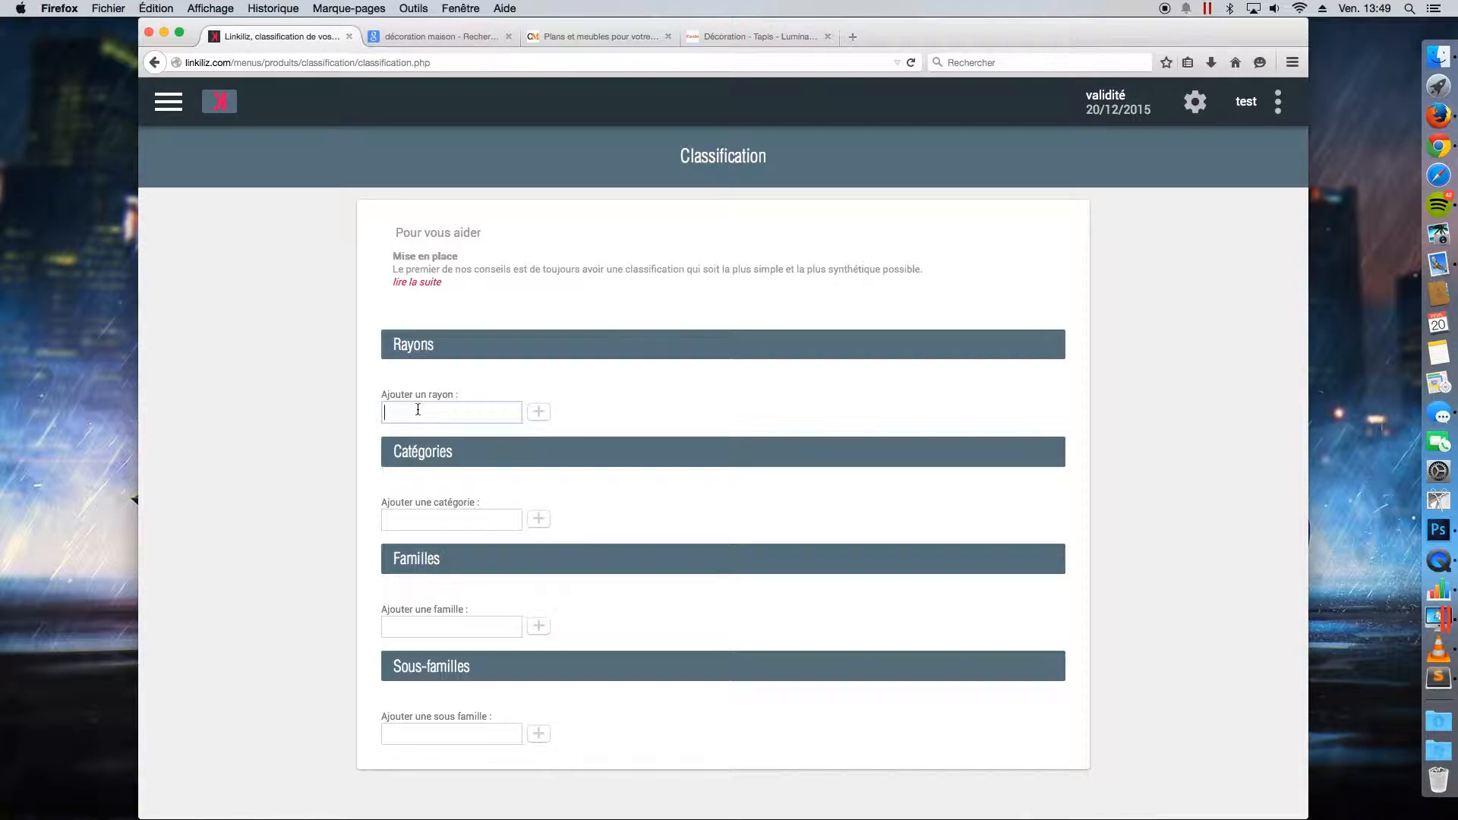
pyautogui.write('Salon salle à manger')
pyautogui.click(541, 413)
# - Add two more departments under Rayons: "Salle de bain" and "Chambres et bureaux"
pyautogui.click(427, 442)
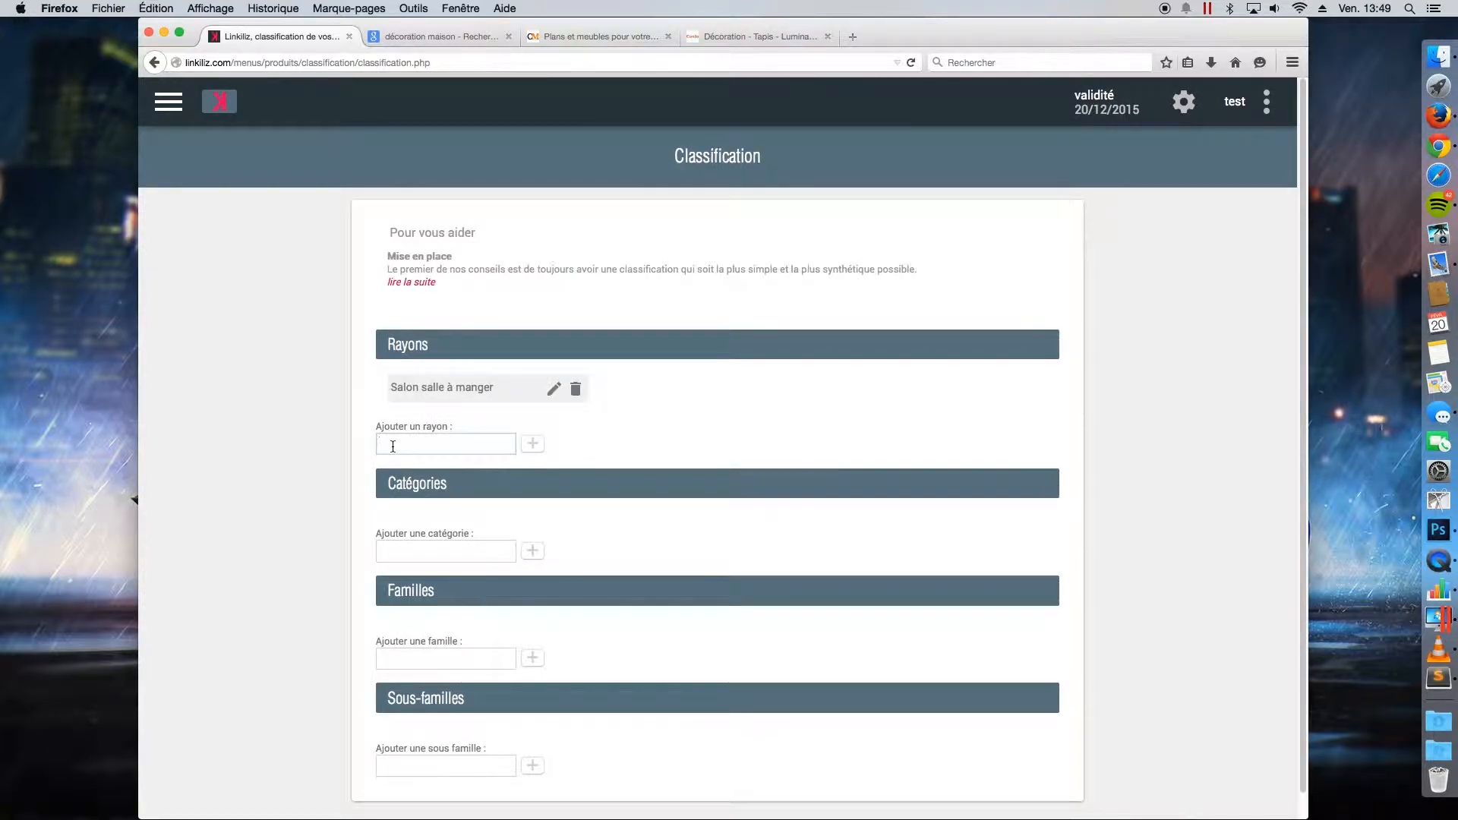
pyautogui.write('Salle de bain')
pyautogui.click(532, 444)
pyautogui.click(418, 478)
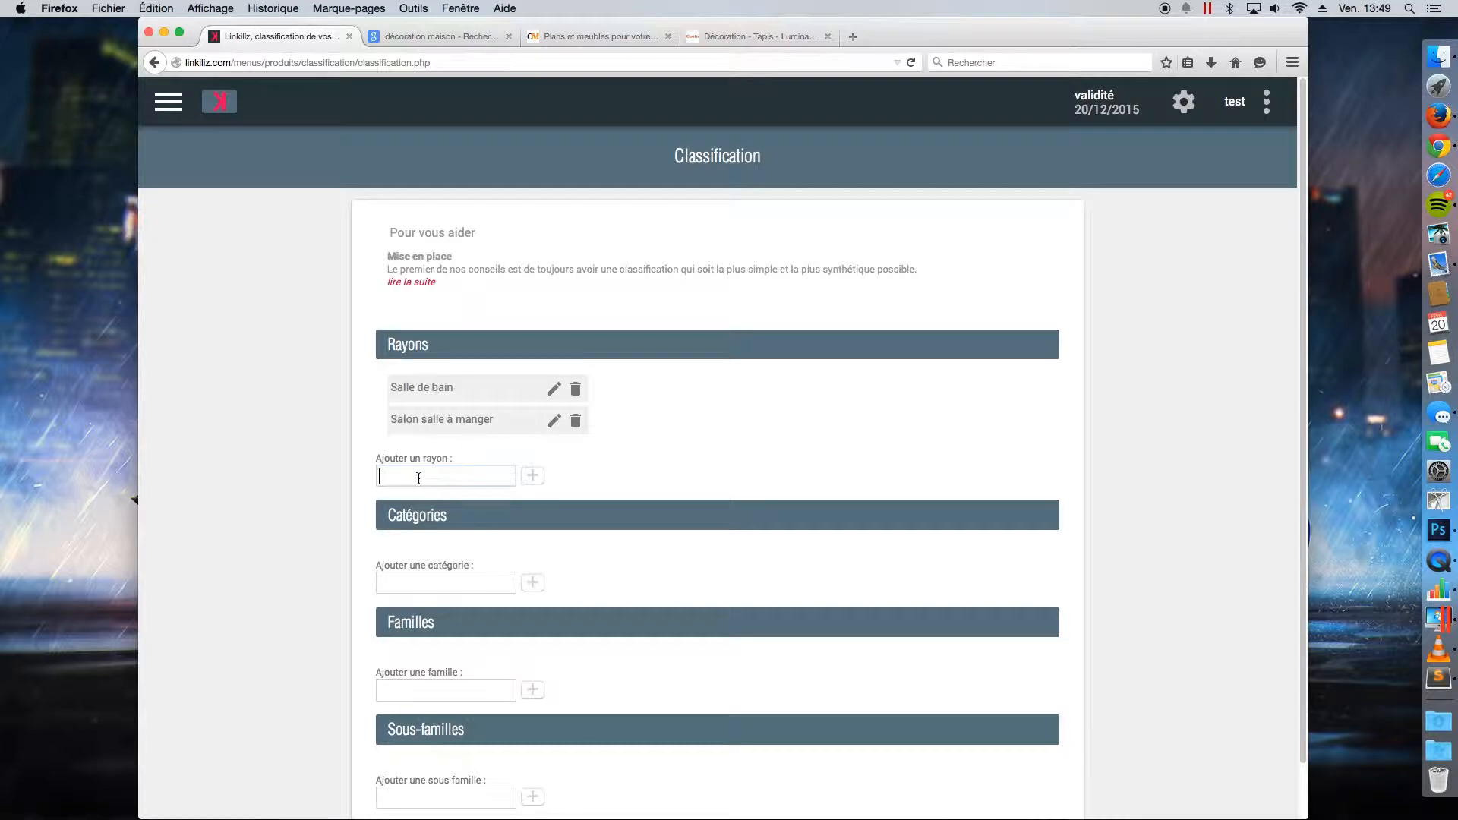
pyautogui.write('Chambres et bureaux')
pyautogui.click(532, 476)
# - Add a department named "Cuisine" to the Rayons section
pyautogui.click(415, 506)
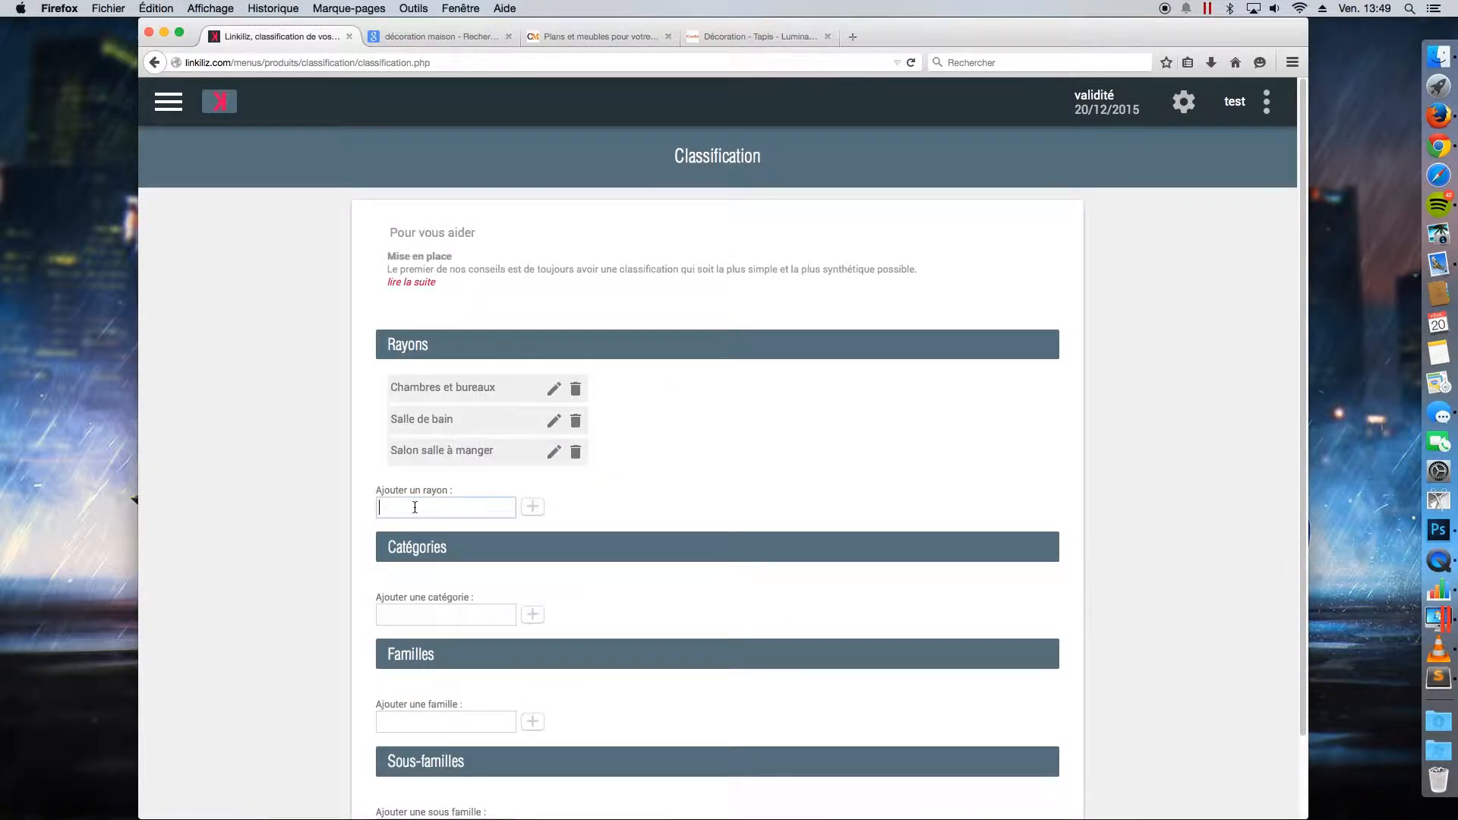
pyautogui.write('Coui')
pyautogui.press('BackSpace')
pyautogui.press('BackSpace')
pyautogui.press('BackSpace')
pyautogui.write('uisine')
pyautogui.click(533, 509)
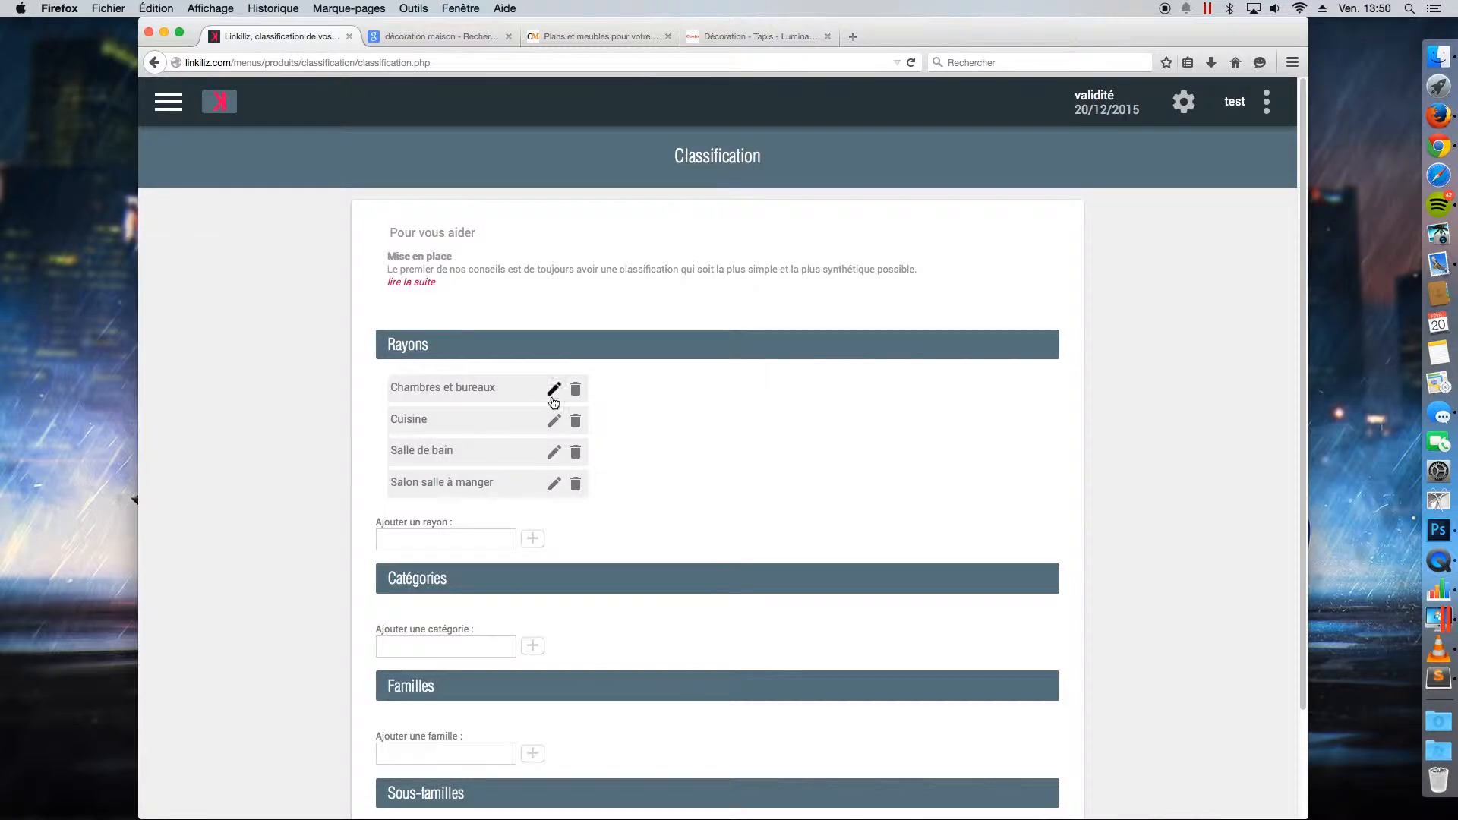
# - Add the categories "Equipement" and "Accessoires" to the Catégories section
pyautogui.scroll(-3, 527, 475)
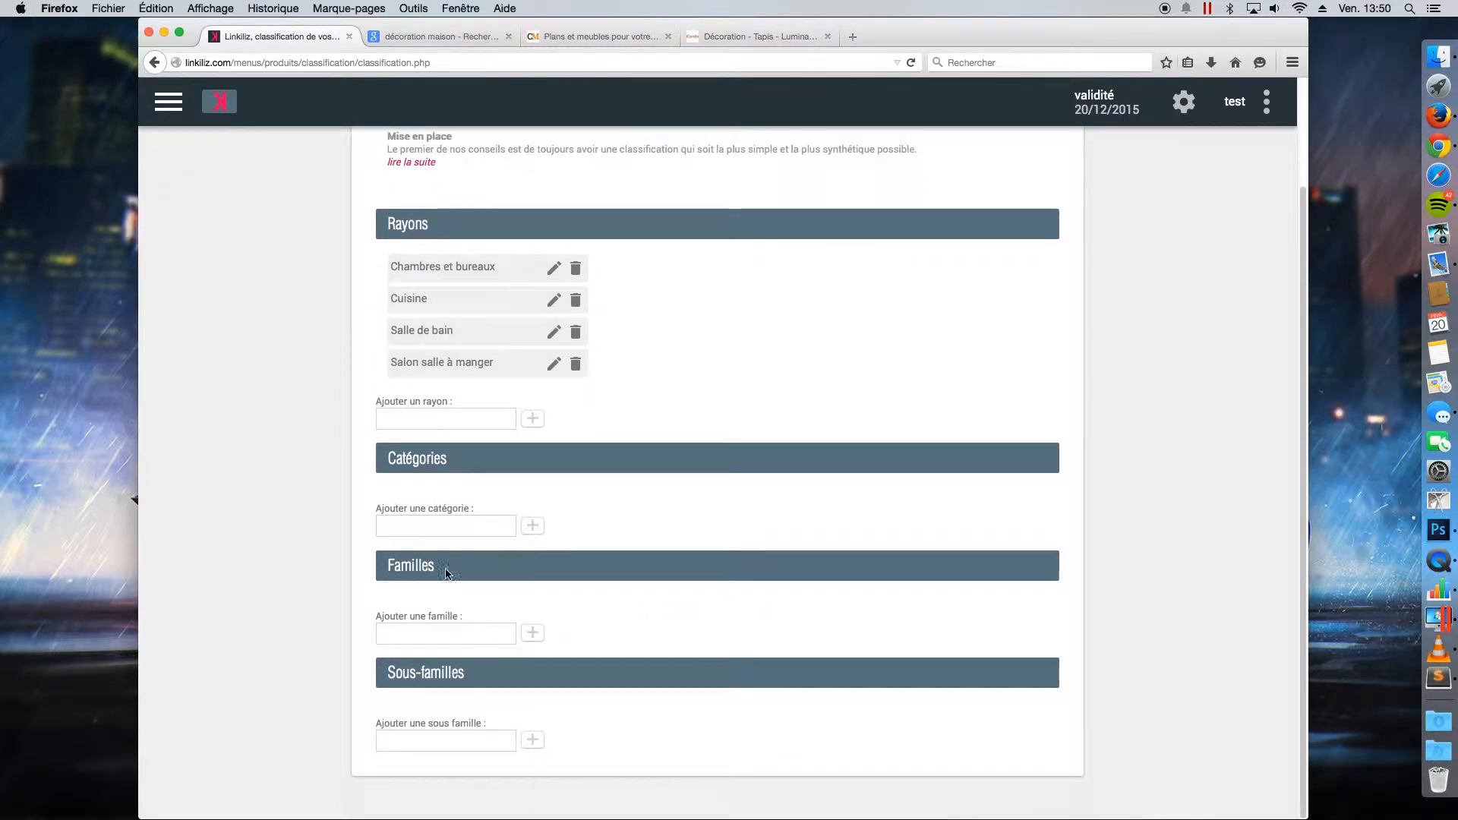
pyautogui.click(425, 532)
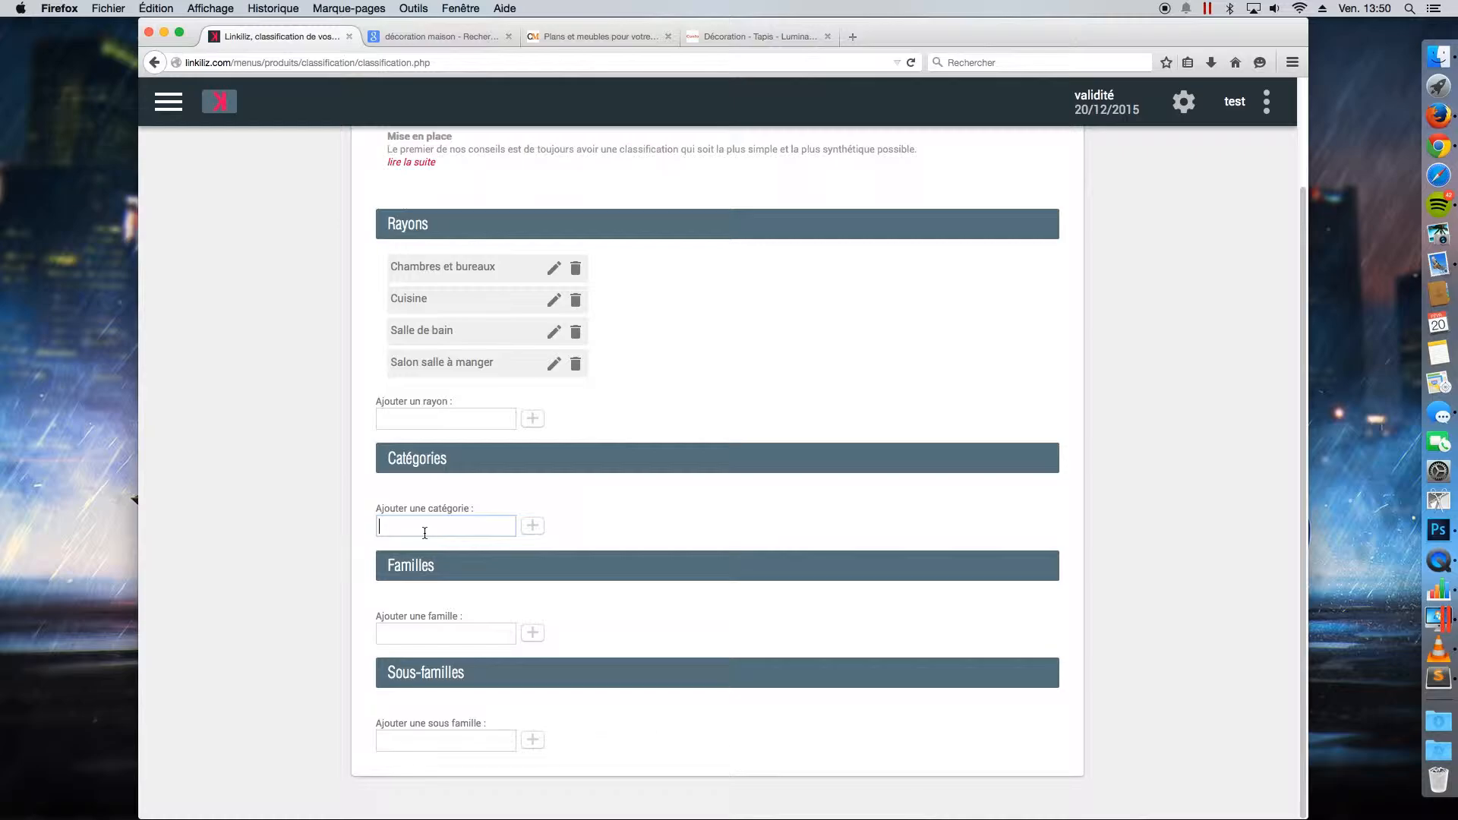
pyautogui.write('Equipement')
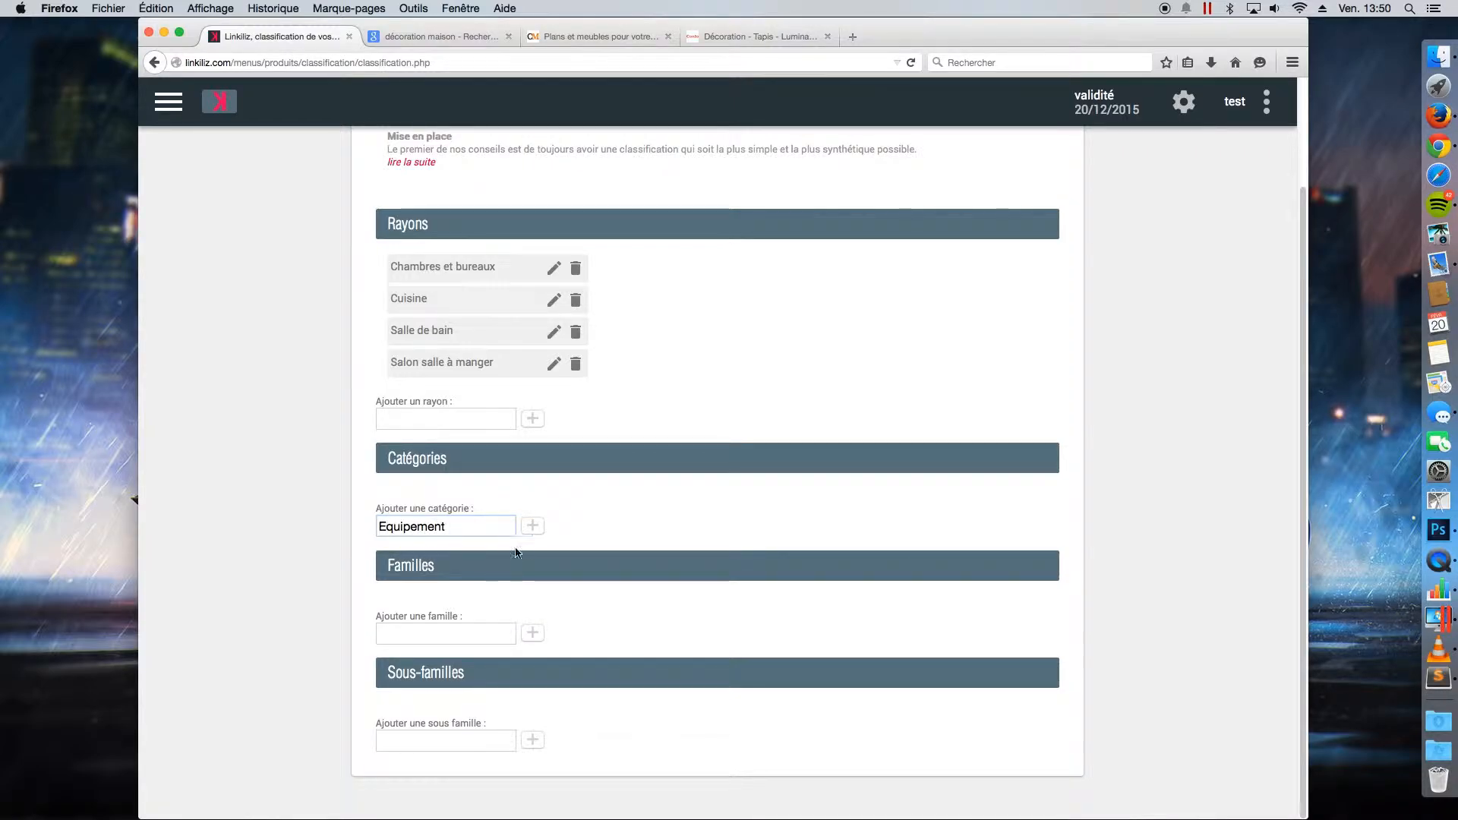
pyautogui.press('Return')
pyautogui.click(424, 553)
pyautogui.write('Ac')
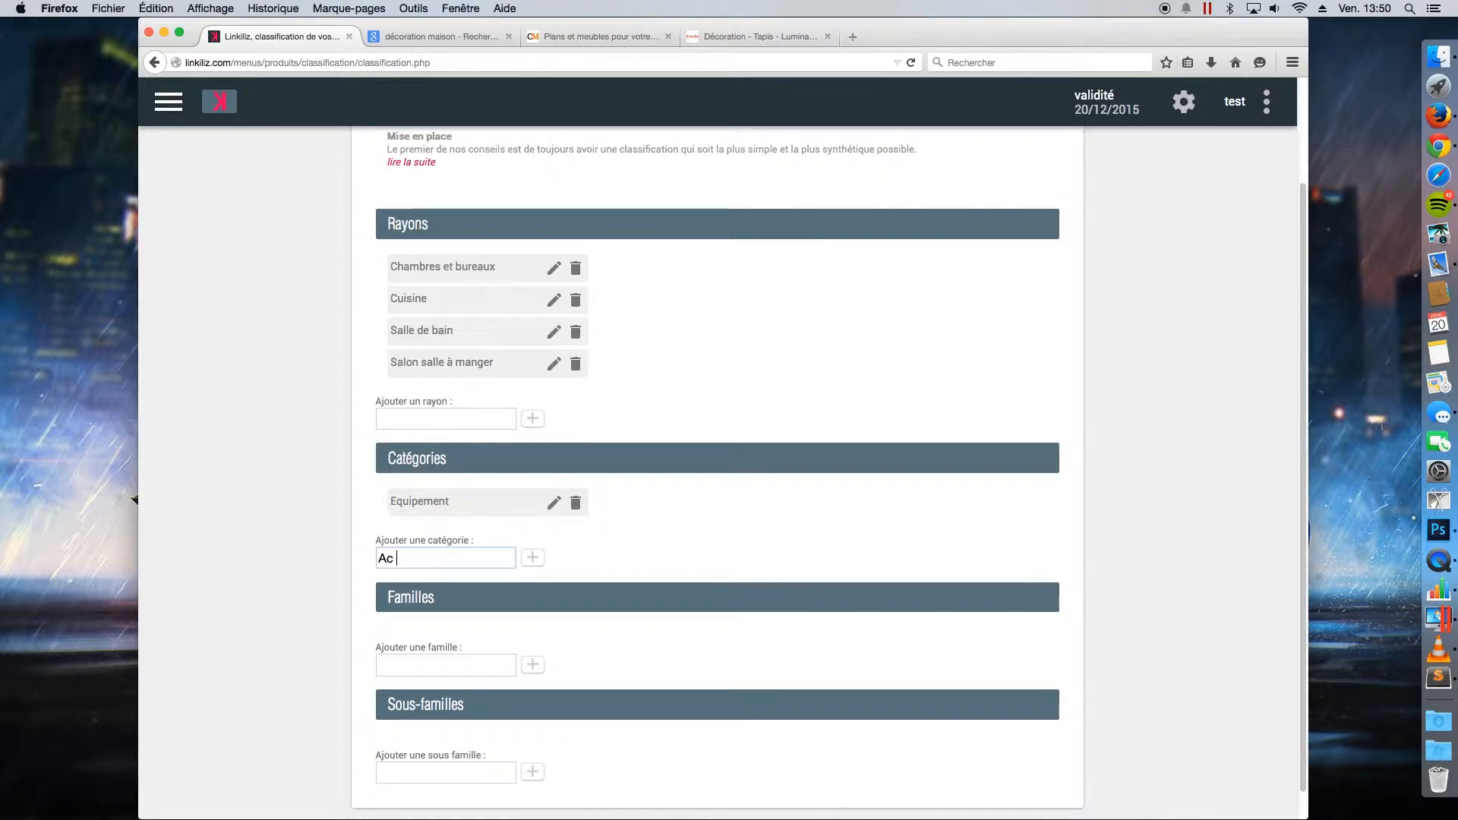
pyautogui.write('cessoires')
pyautogui.click(533, 558)
# - Add a category named "Meubles" to the Catégories section
pyautogui.click(425, 583)
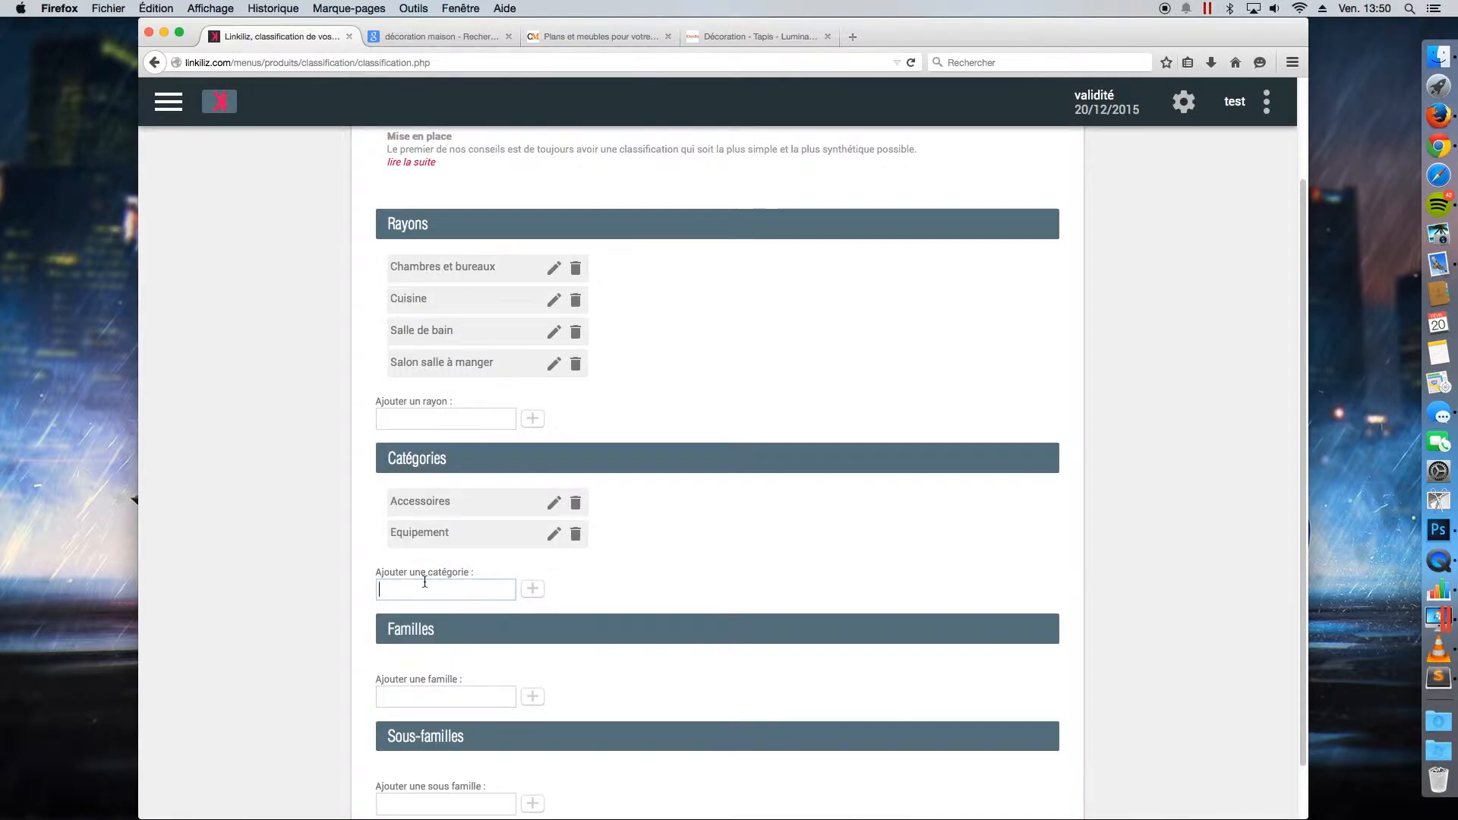
pyautogui.write('Meub')
pyautogui.press('BackSpace')
pyautogui.press('BackSpace')
pyautogui.write('ubles')
pyautogui.click(534, 589)
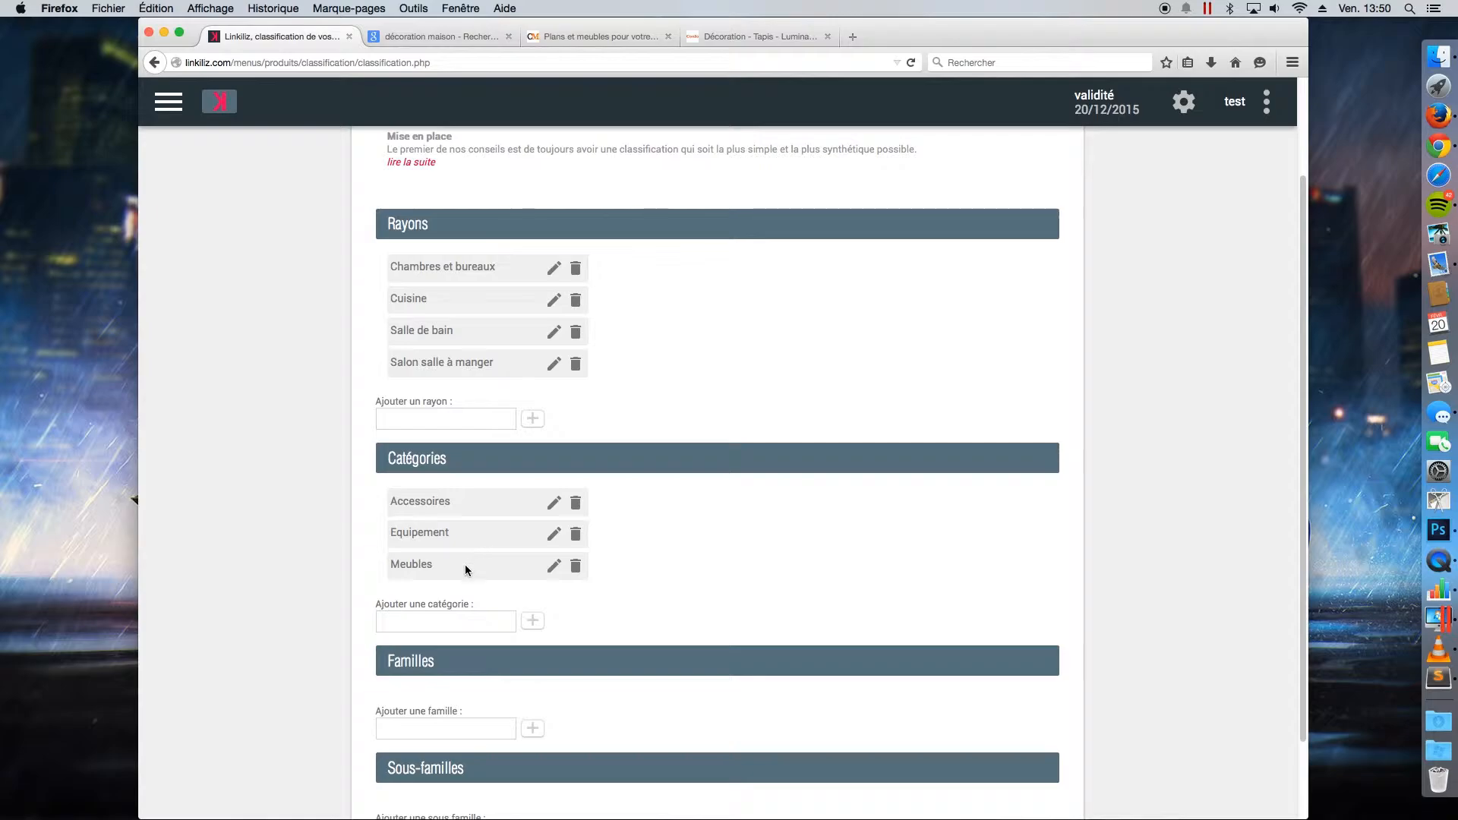
# - Add two more categories under Catégories: "Décoration" and "Gadget"
pyautogui.click(415, 623)
pyautogui.write('Décoration')
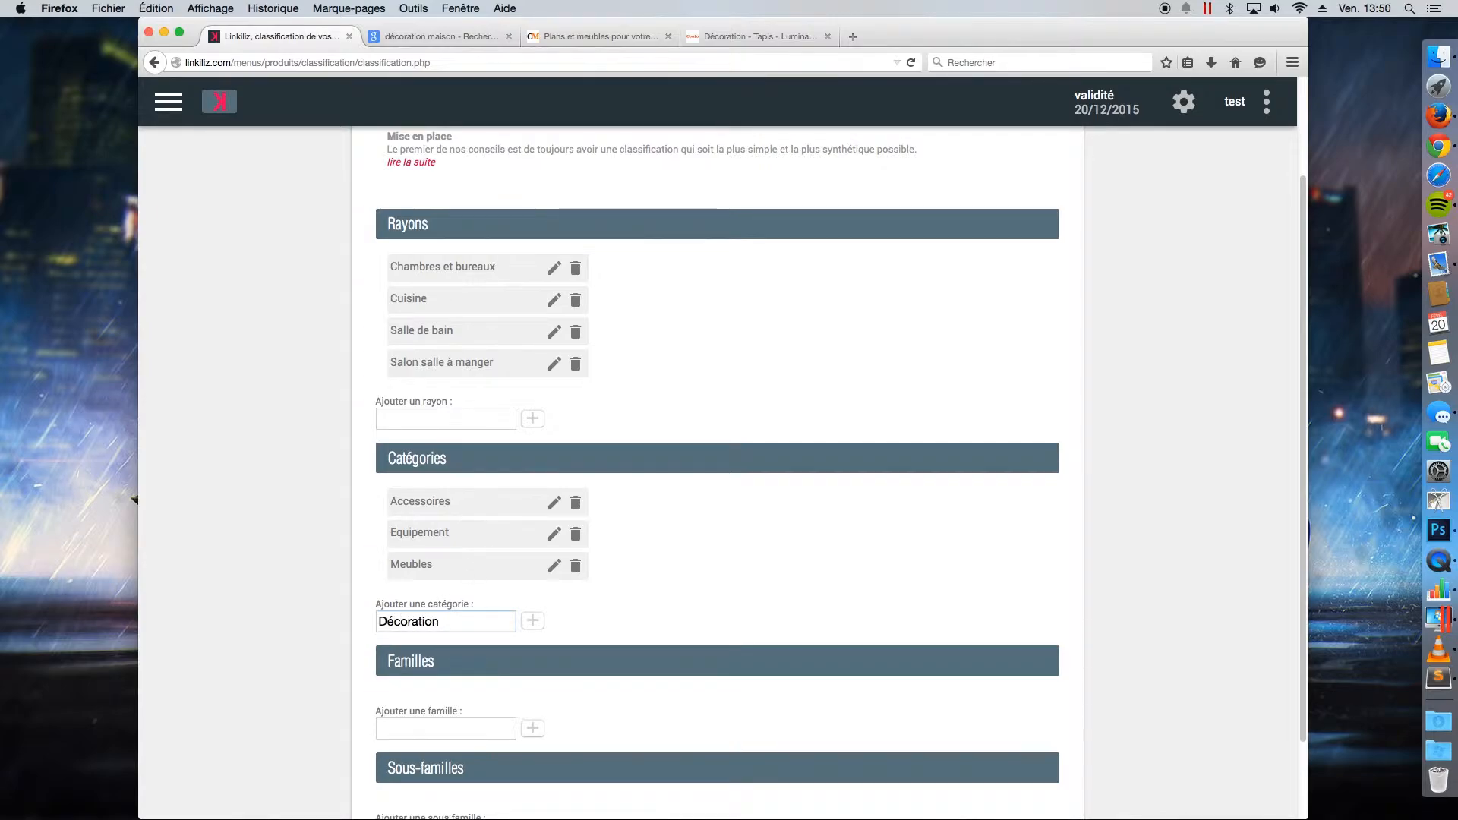
pyautogui.click(532, 623)
pyautogui.write('Gadget')
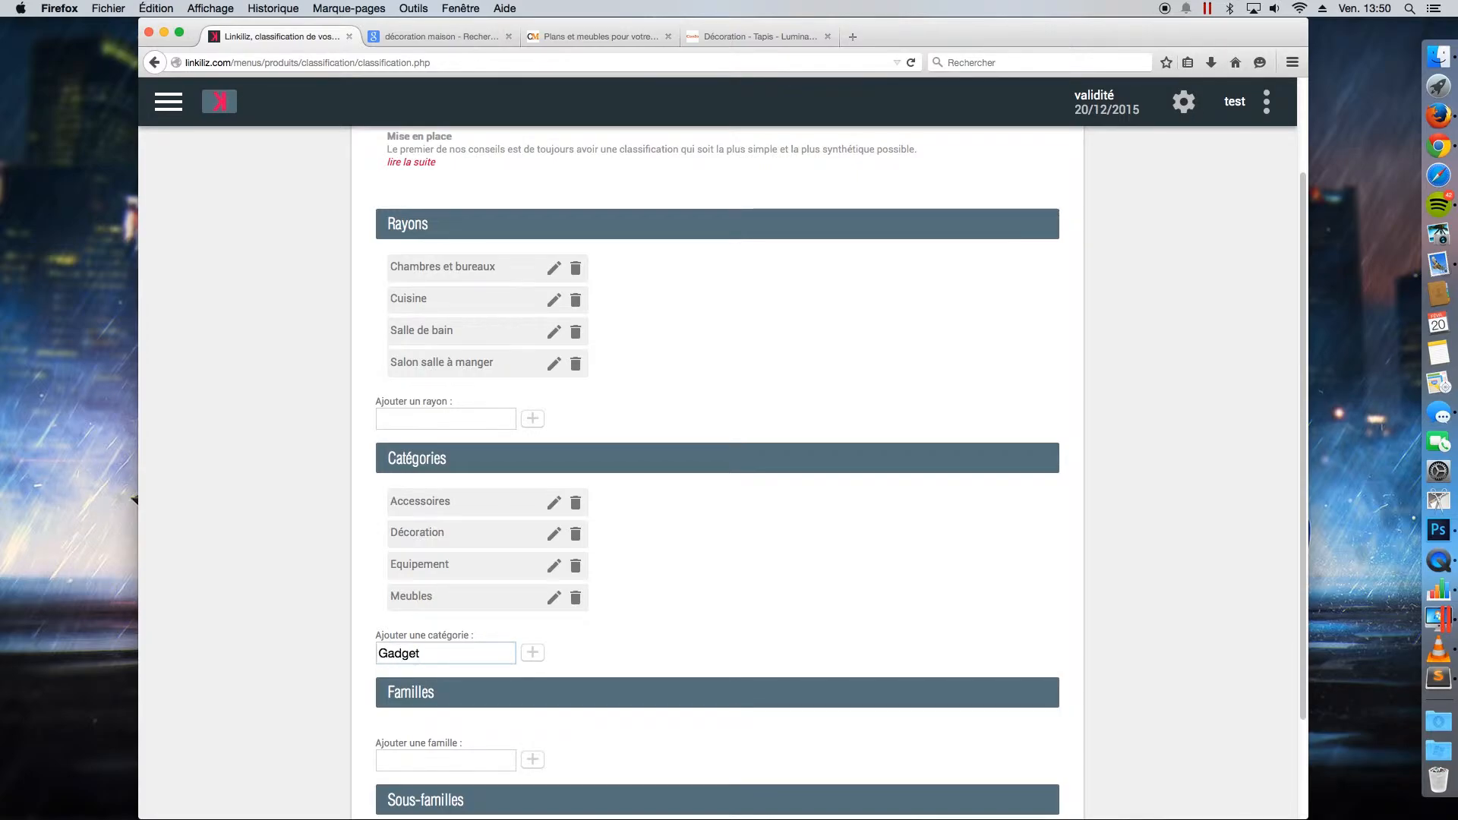
pyautogui.click(532, 652)
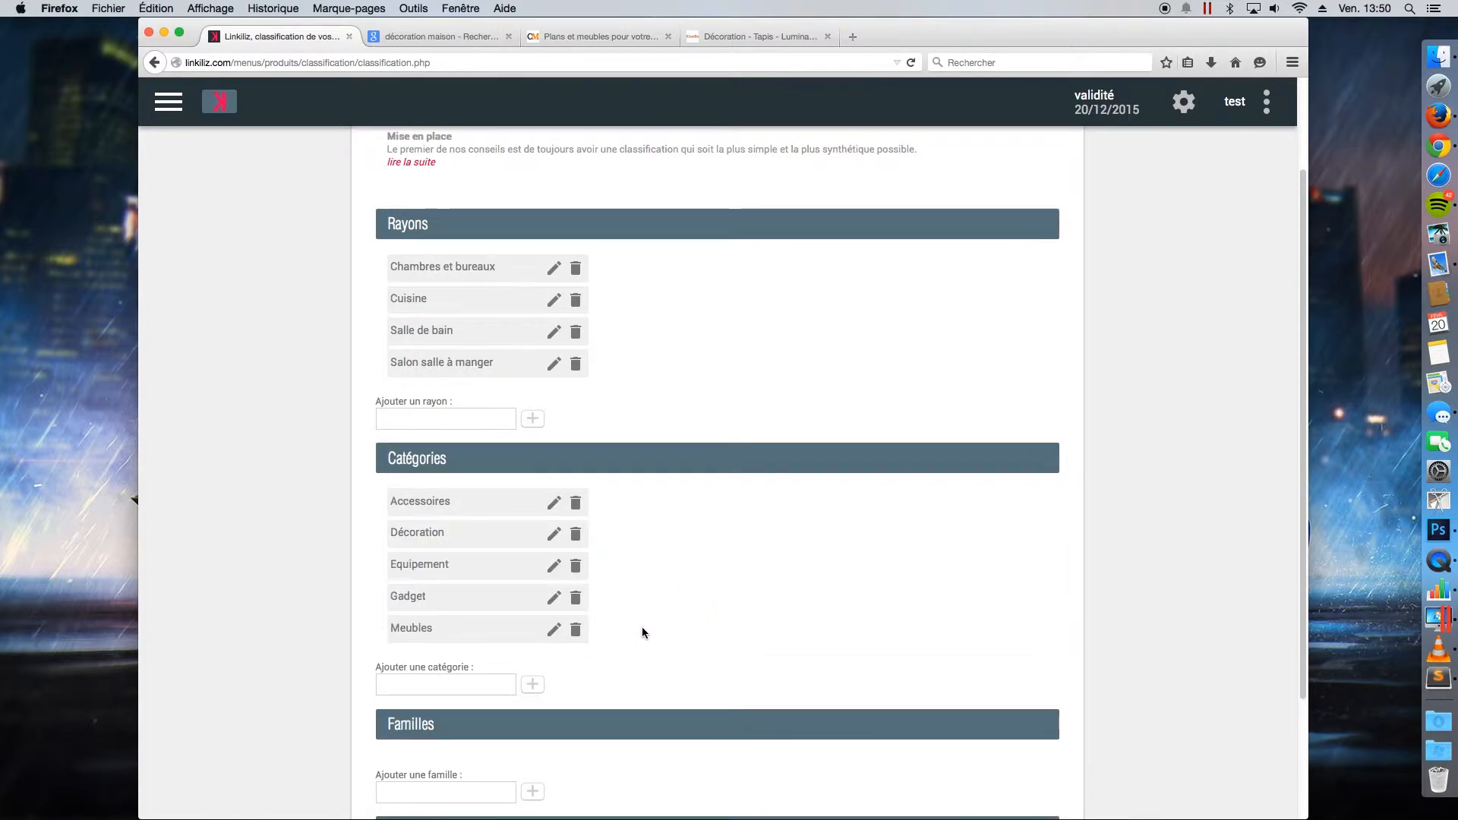
# - Add the product families "Vaisselle" and "Lampes" to the Familles section
pyautogui.scroll(-3, 656, 624)
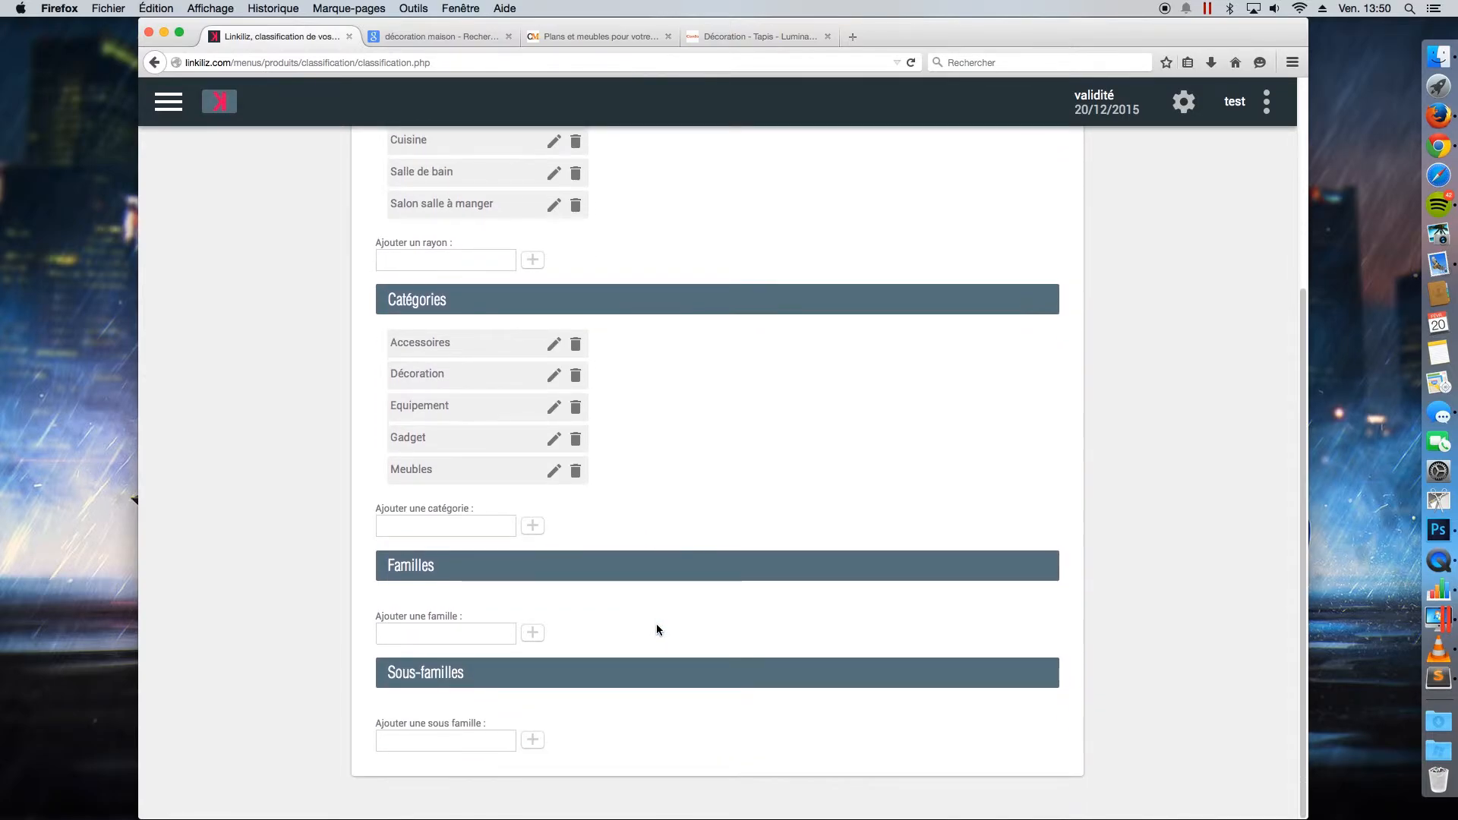
pyautogui.click(408, 636)
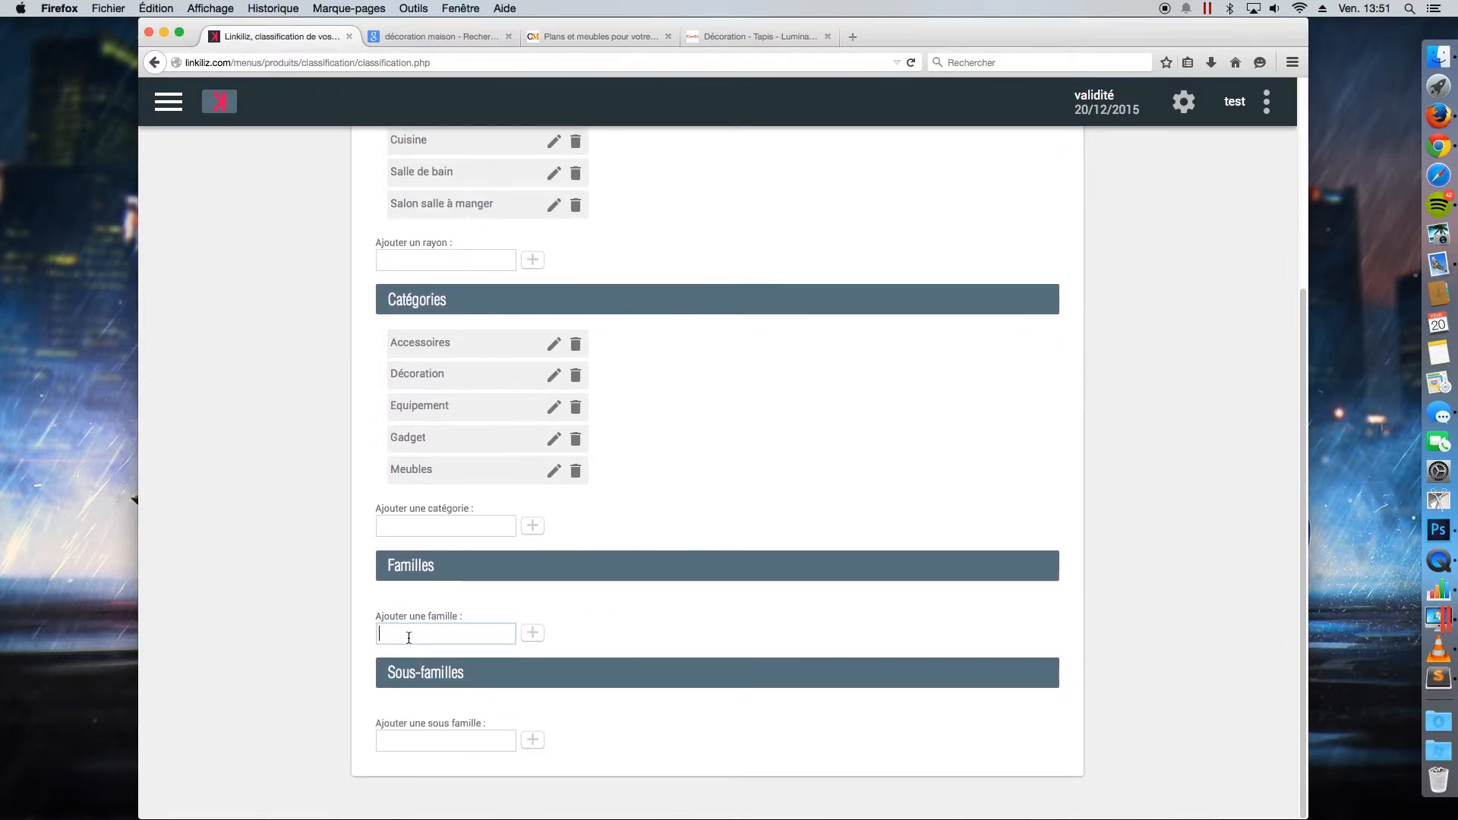
pyautogui.write('Vai')
pyautogui.write('ss')
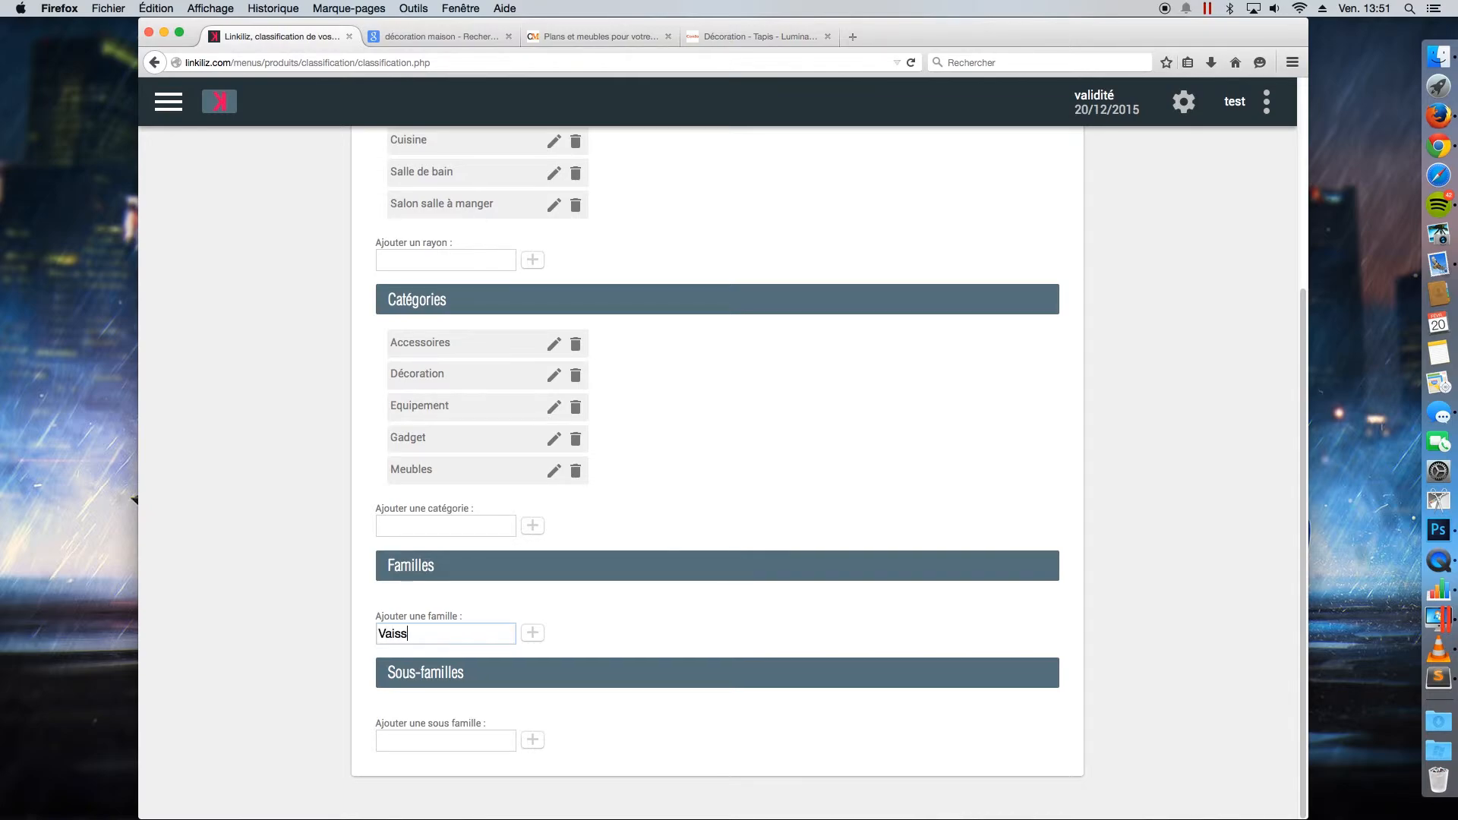
pyautogui.write('elle')
pyautogui.click(531, 633)
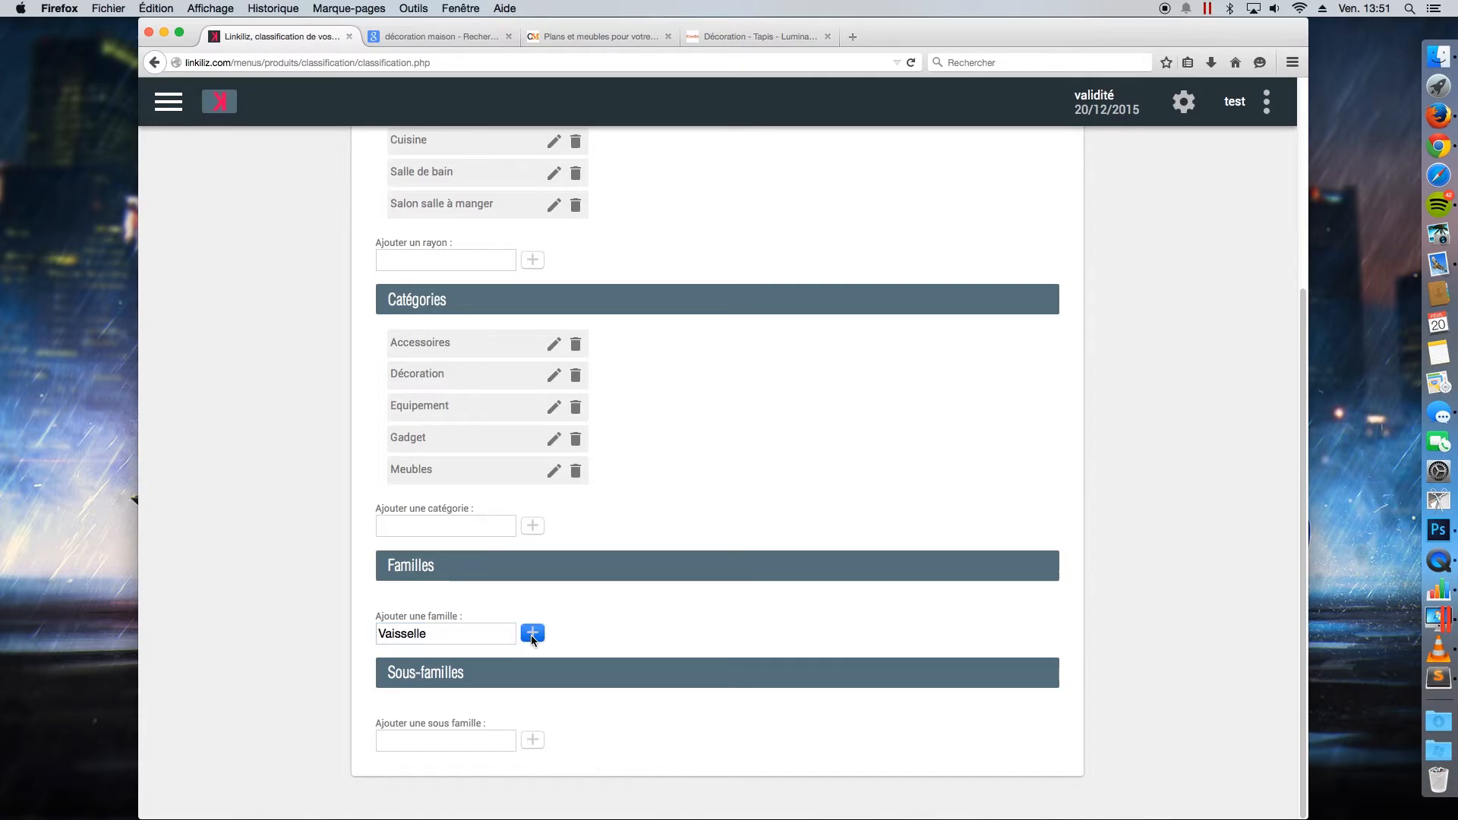
pyautogui.click(417, 664)
pyautogui.write('Lampes')
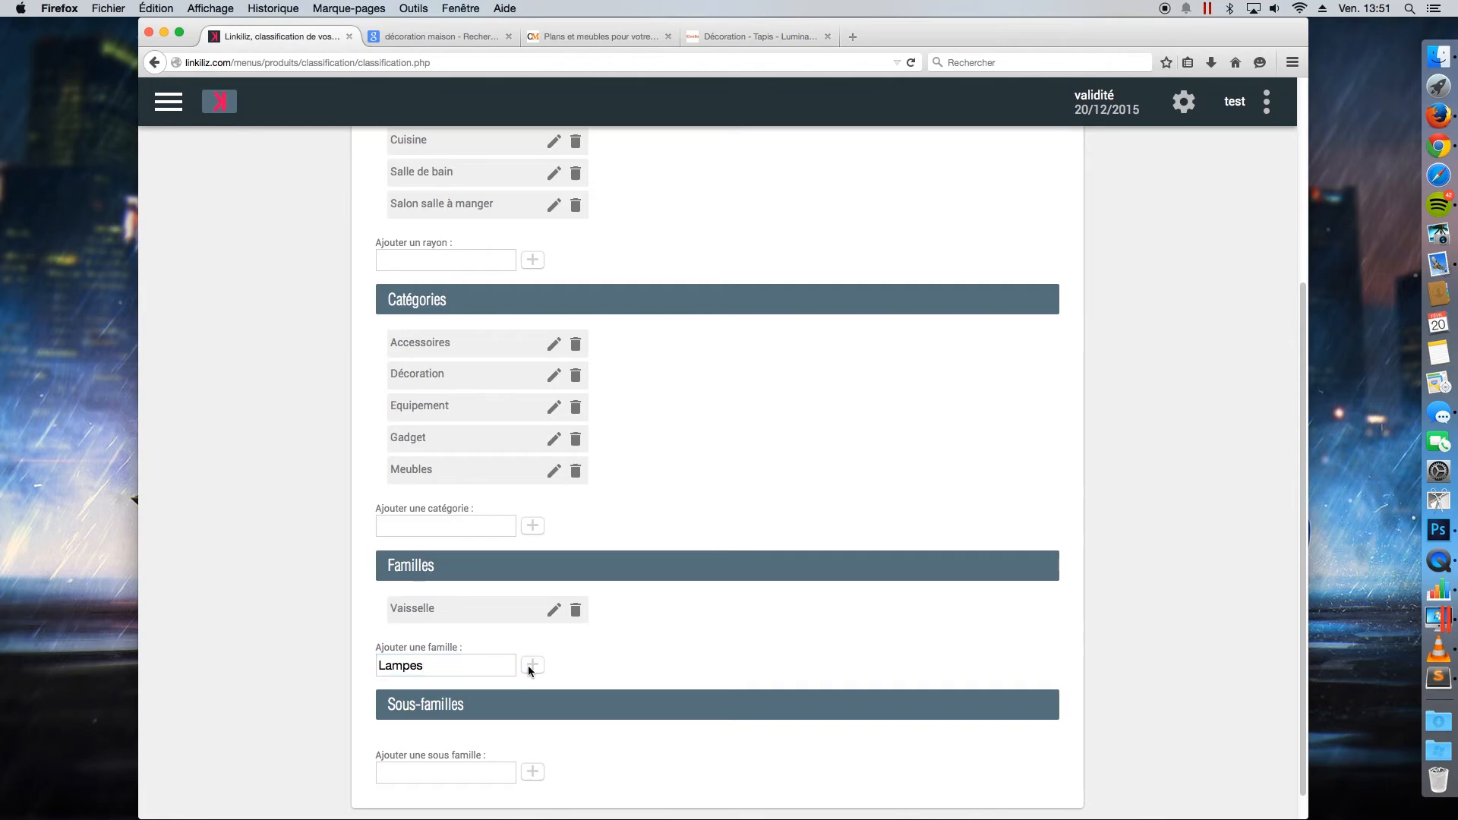
pyautogui.click(531, 666)
# - Start a new family entry in the Familles section
pyautogui.click(434, 694)
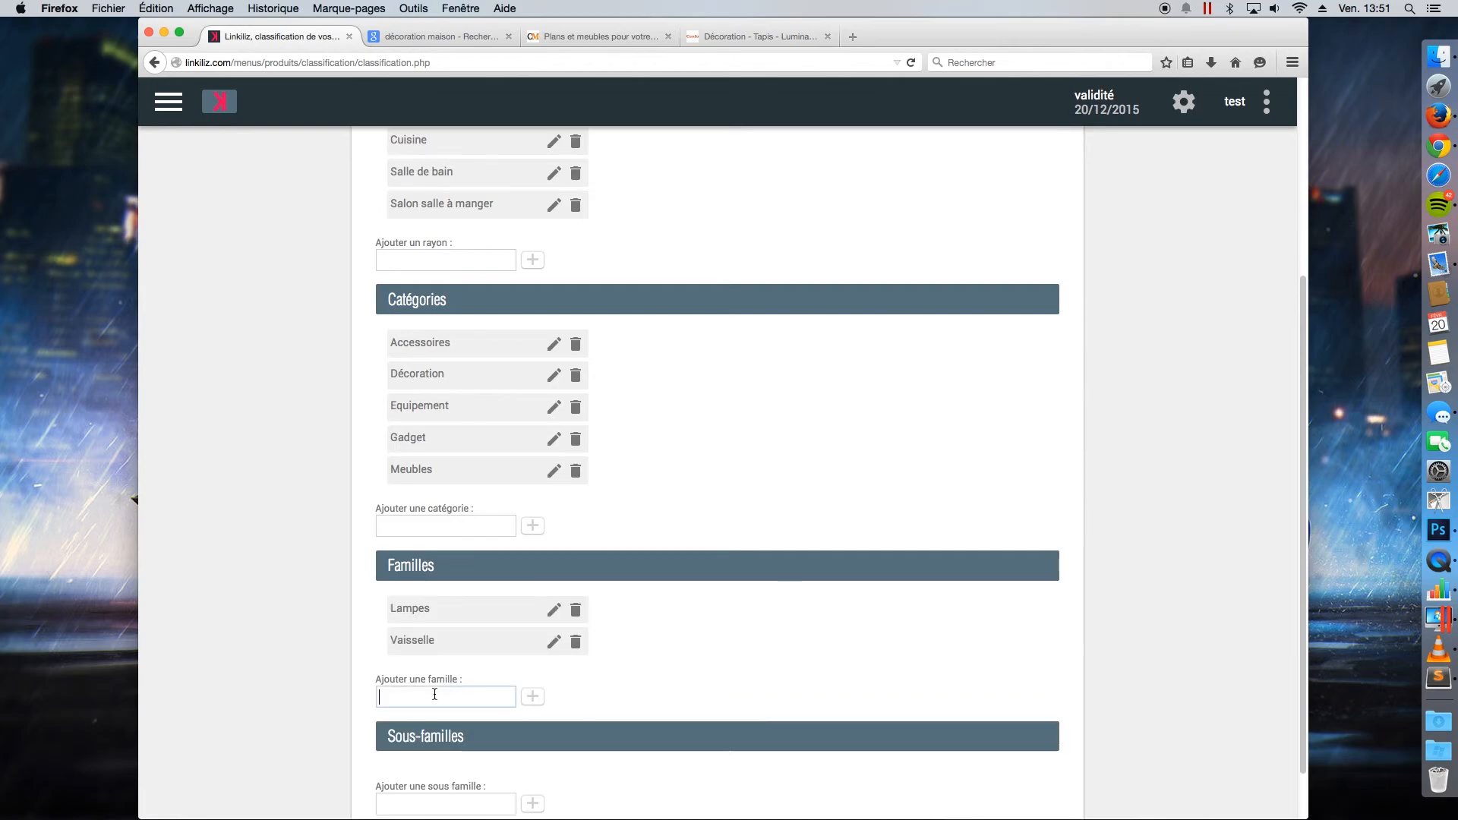